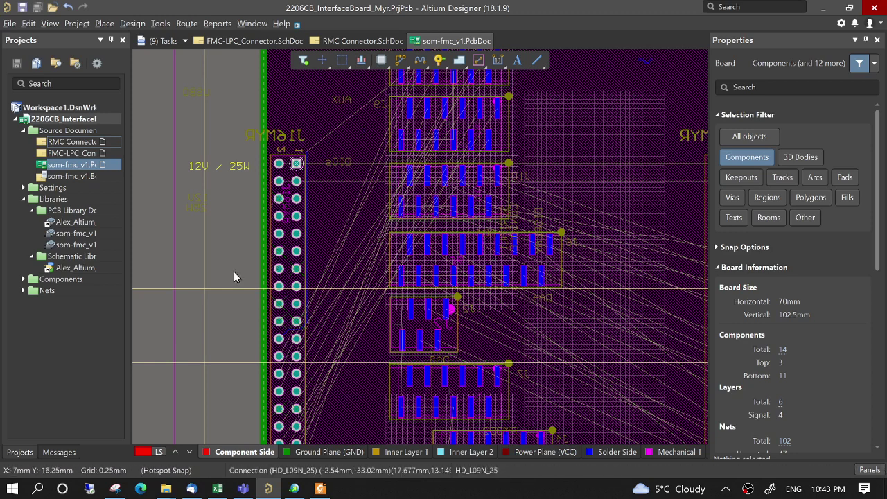
# Step: Open the RMC Connector schematic and bring up the pin-swapping configuration of connector J15MYR, sorted by pin name
pyautogui.click(89, 147)
pyautogui.doubleClick(77, 141)
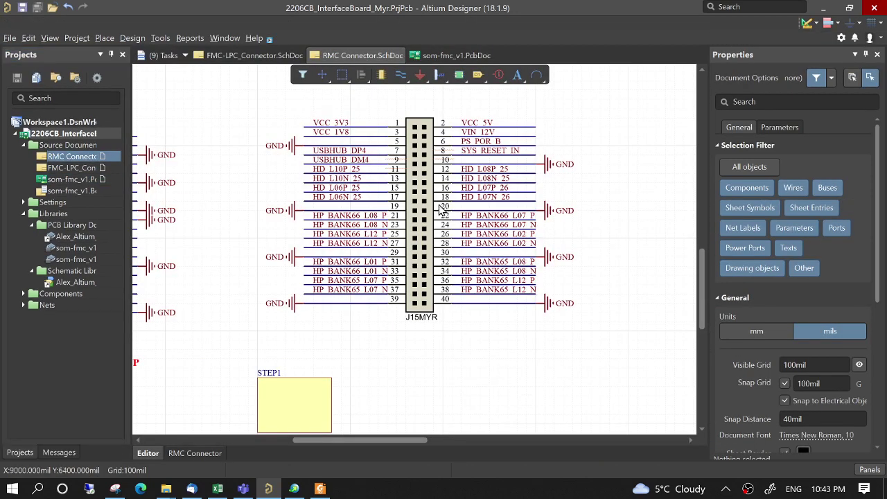
pyautogui.click(428, 211)
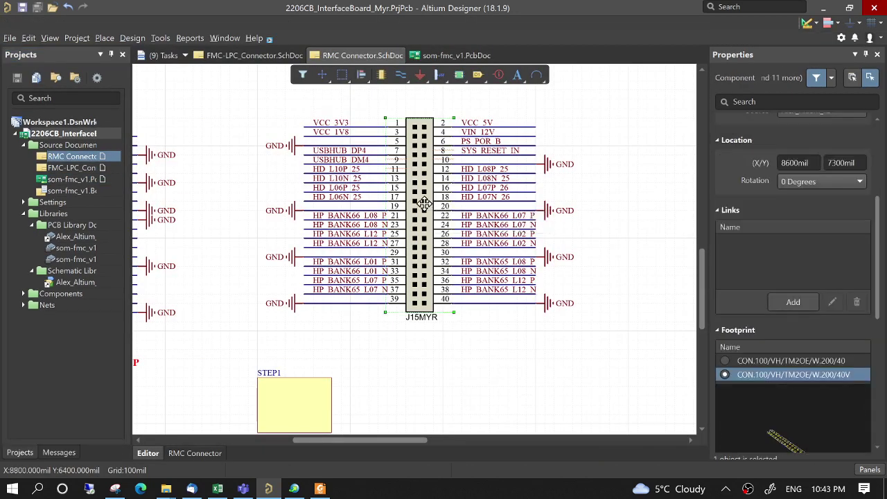
pyautogui.rightClick(428, 210)
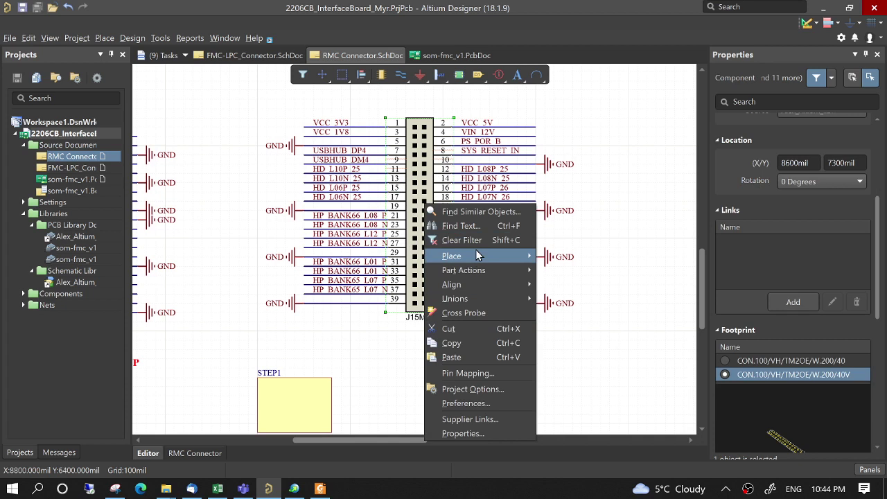
pyautogui.moveTo(494, 272)
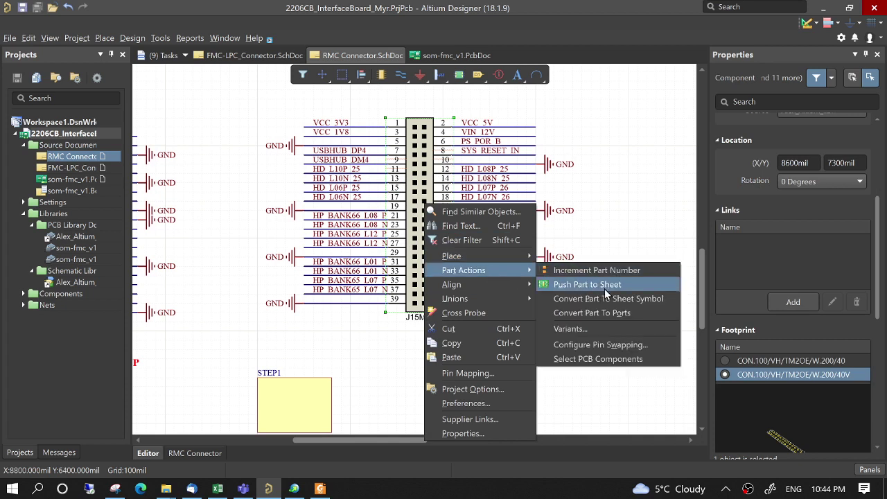
pyautogui.click(617, 343)
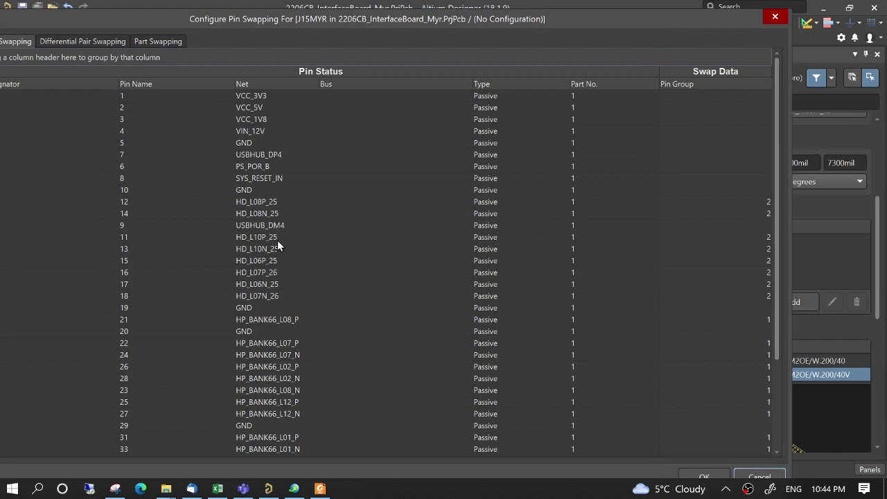
pyautogui.click(141, 85)
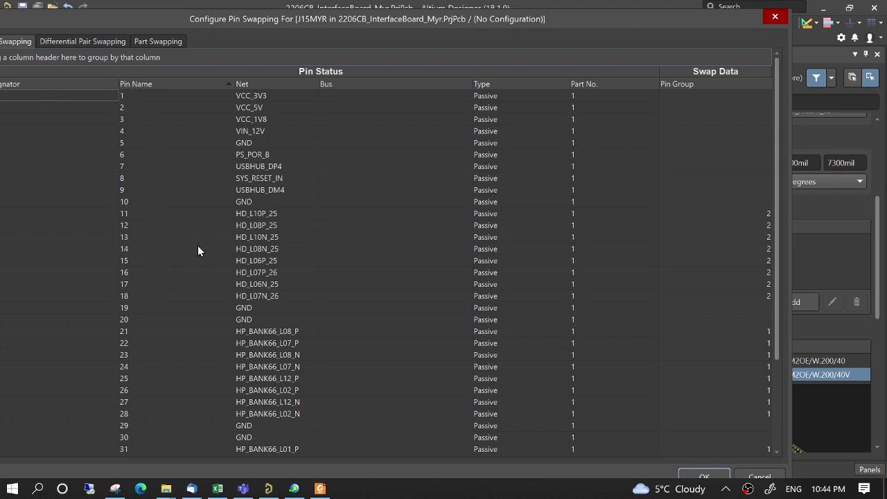
# Step: Review the pin-swap group assignment and available group options for J15MYR pins 11 to 18
pyautogui.click(277, 214)
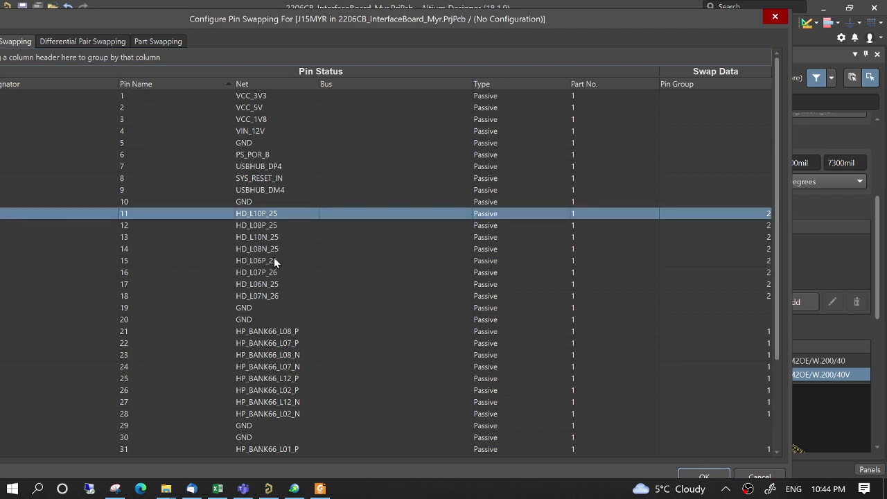
pyautogui.keyDown('shift'); pyautogui.click(272, 294); pyautogui.keyUp('shift')
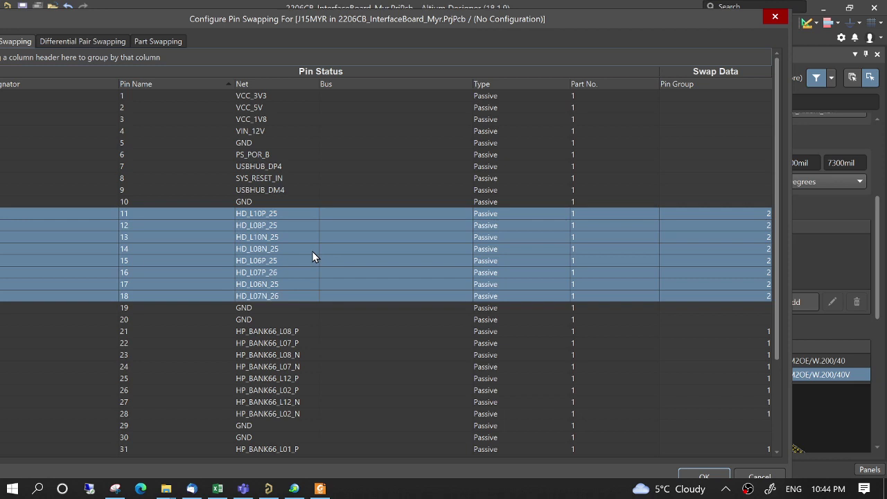
pyautogui.rightClick(371, 256)
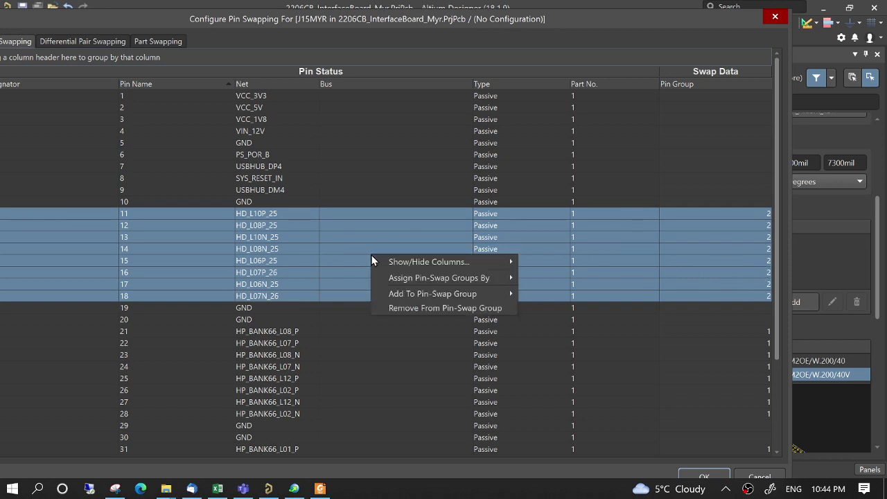
pyautogui.moveTo(438, 296)
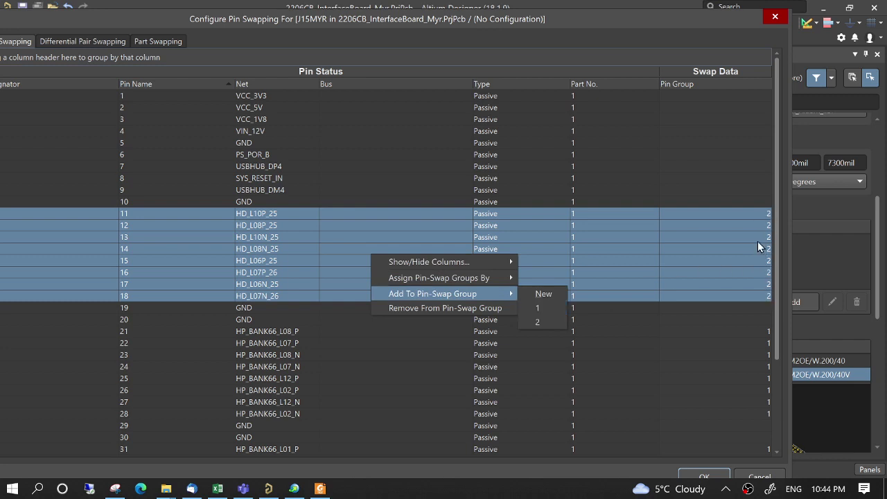
pyautogui.press('Escape')
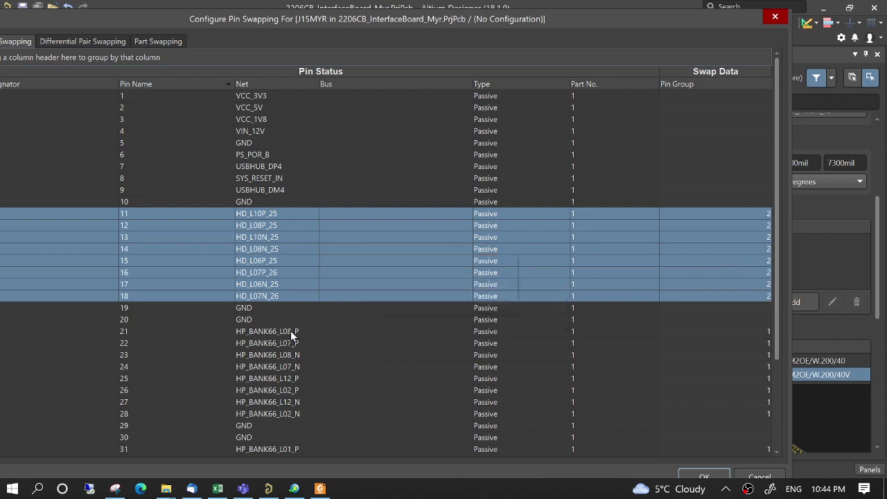
# Step: Review the pin-swap group assignment and available group options for J15MYR pins 21 to 28
pyautogui.click(293, 333)
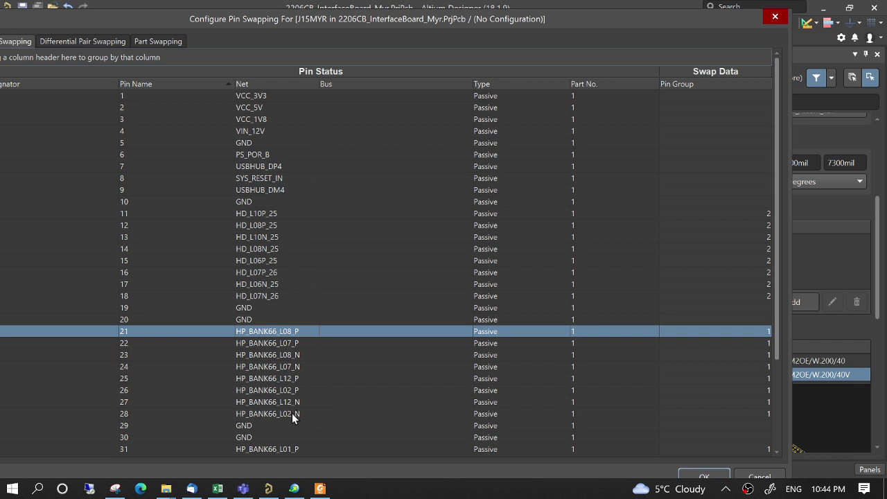
pyautogui.keyDown('shift'); pyautogui.click(292, 413); pyautogui.keyUp('shift')
pyautogui.rightClick(301, 401)
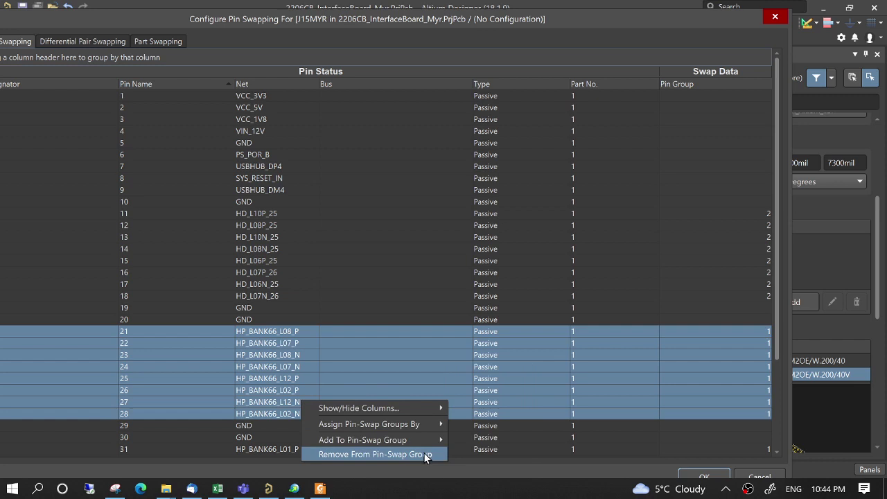
pyautogui.moveTo(426, 442)
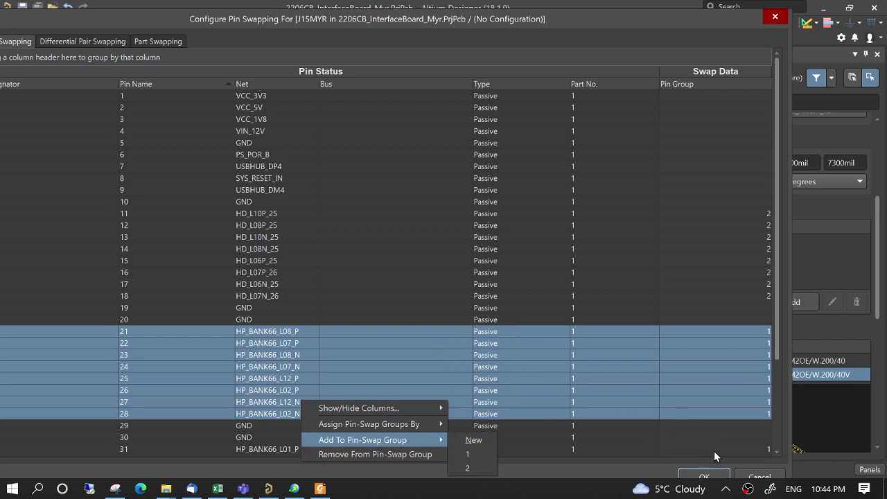
pyautogui.press('Escape')
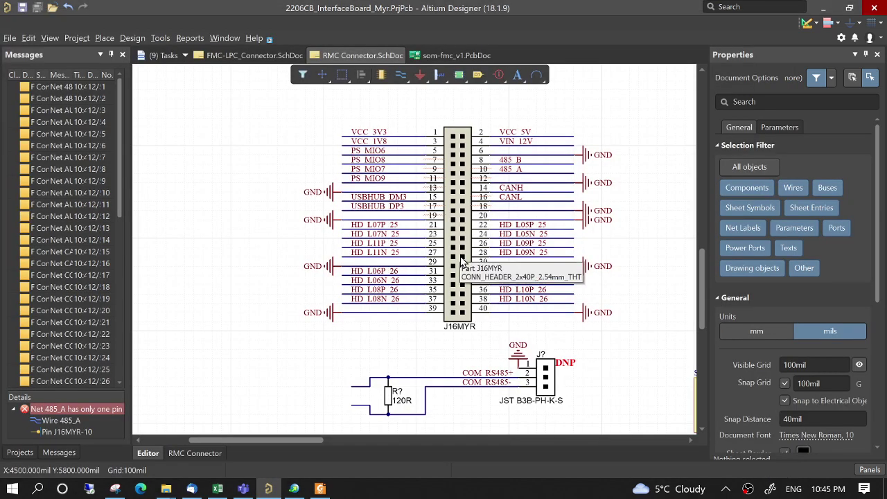
# Step: Open the pin-swapping configuration of connector J16MYR and sort its pins by pin name
pyautogui.click(463, 246)
pyautogui.rightClick(462, 246)
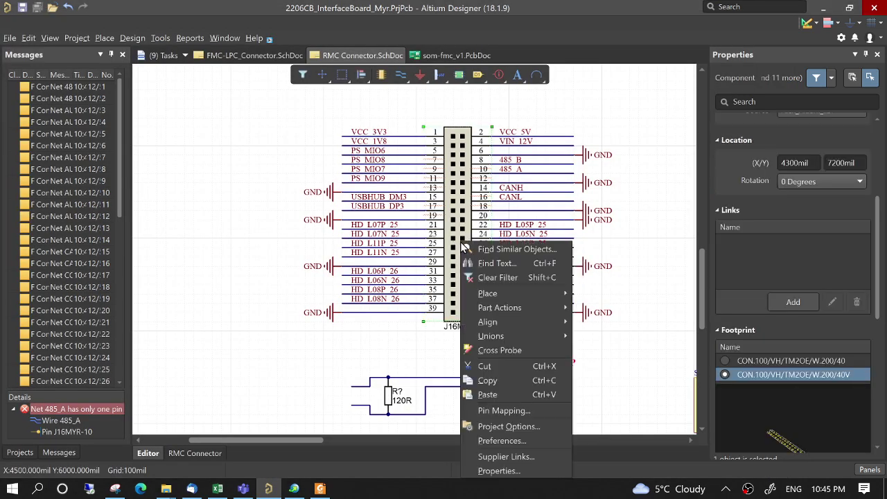
pyautogui.moveTo(524, 306)
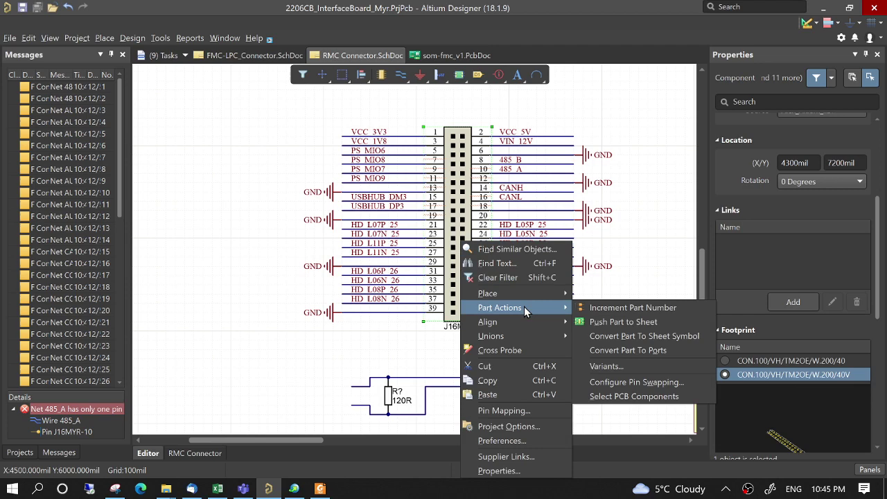
pyautogui.click(641, 384)
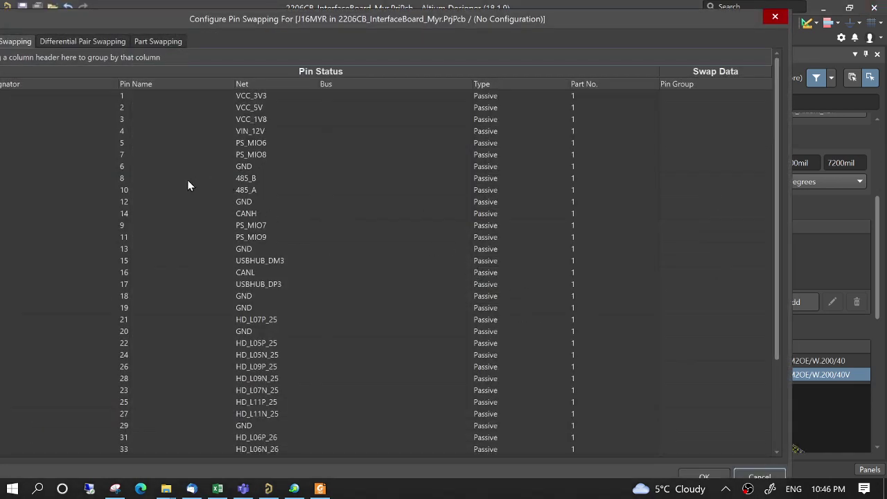
pyautogui.click(145, 84)
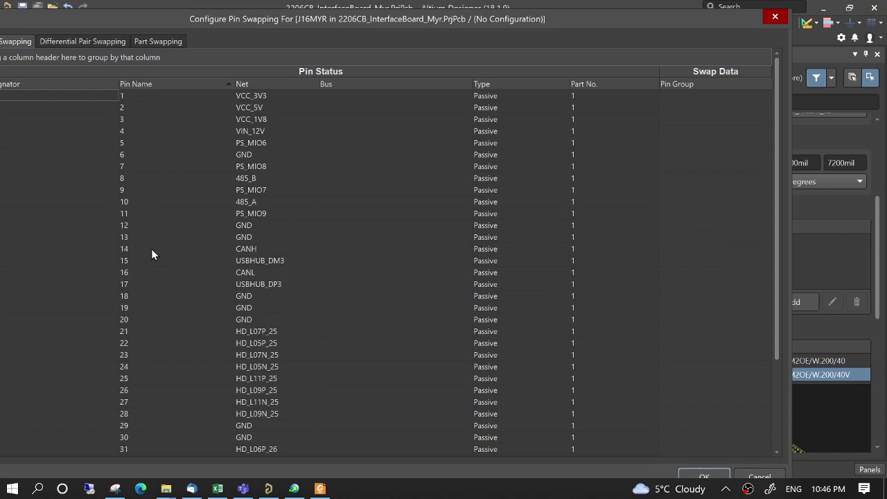
# Step: Add J16MYR pins 21 to 28, HD_L07P_25 through HD_L09N_25, to a new pin-swap group
pyautogui.scroll(-3, 324, 315)
pyautogui.click(271, 226)
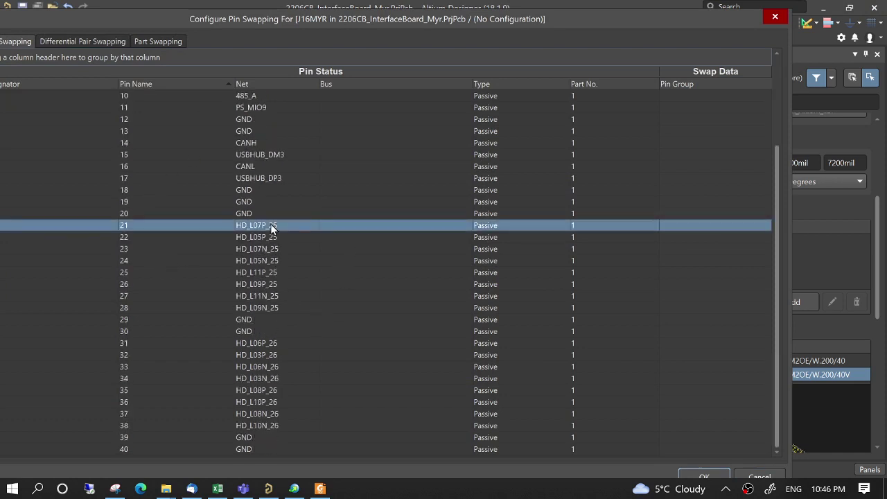
pyautogui.keyDown('shift'); pyautogui.click(274, 304); pyautogui.keyUp('shift')
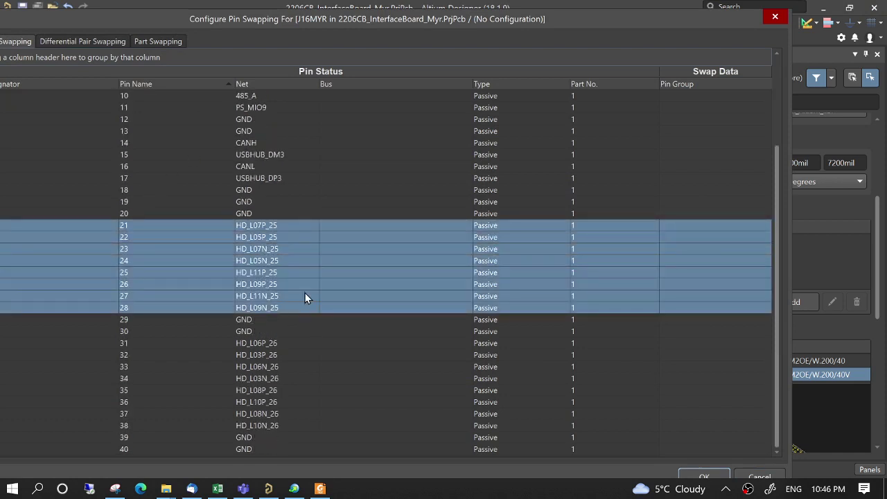
pyautogui.rightClick(306, 293)
pyautogui.moveTo(384, 337)
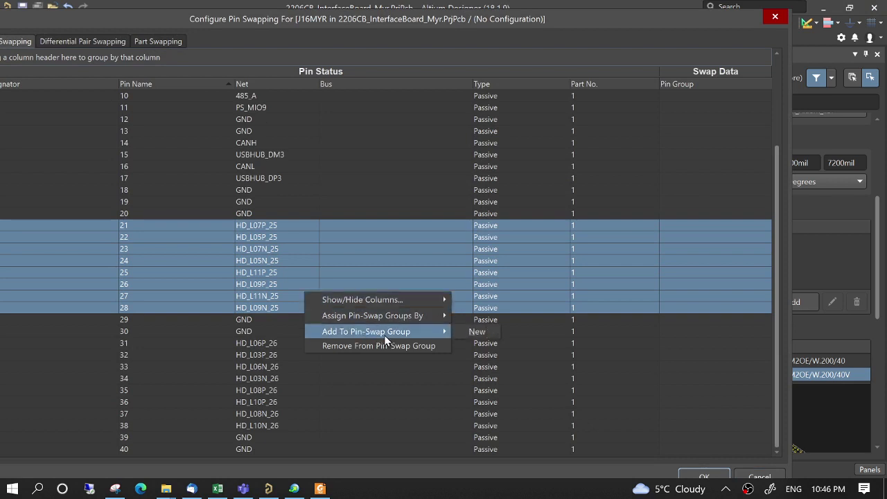
pyautogui.click(477, 332)
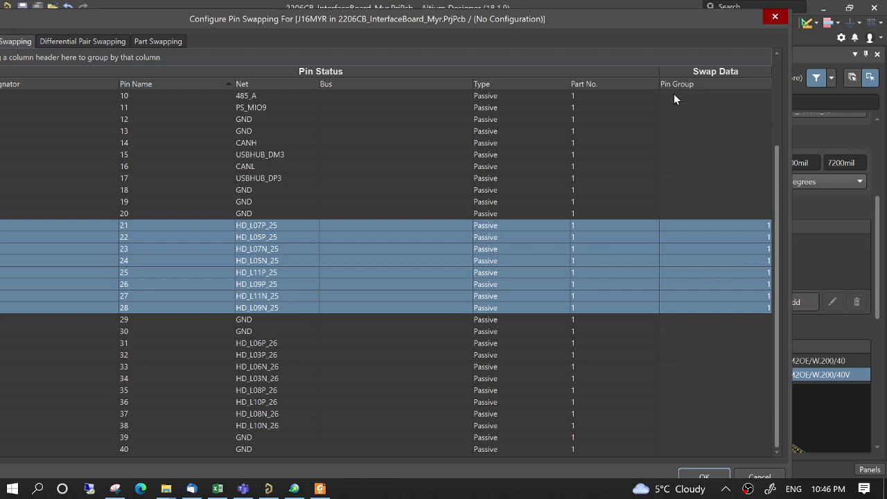
# Step: Add J16MYR pins 31 to 38, HD_L06P_26 through HD_L10N_26, to another new pin-swap group
pyautogui.click(261, 343)
pyautogui.keyDown('shift'); pyautogui.click(260, 428); pyautogui.keyUp('shift')
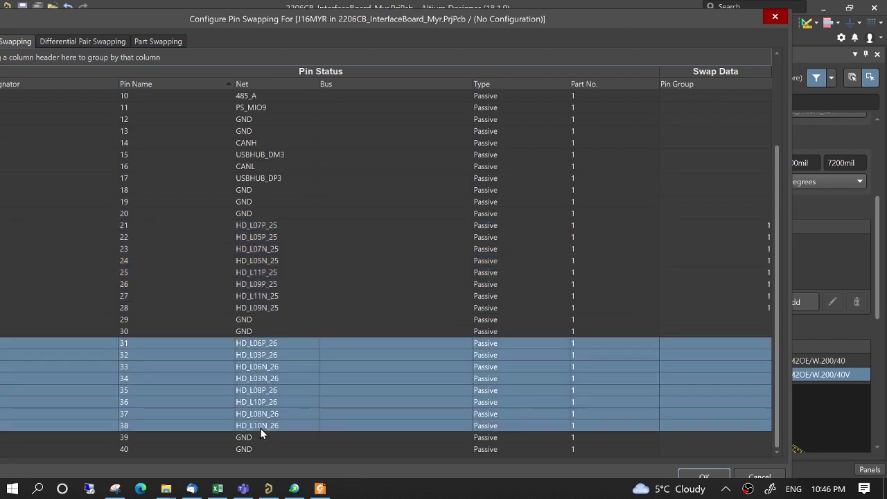
pyautogui.rightClick(280, 376)
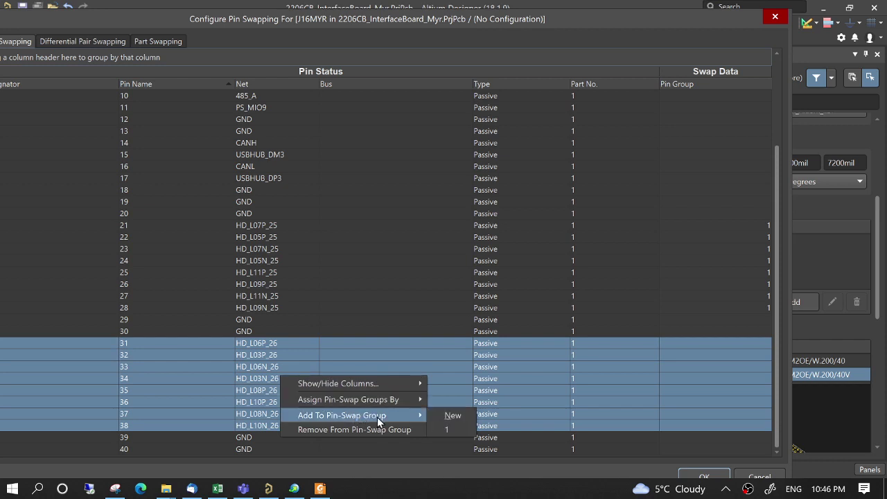
pyautogui.click(451, 415)
# Step: Accept the J16MYR pin-swapping configuration, apply it to the schematic sheet and save the schematic
pyautogui.moveTo(583, 25); pyautogui.dragTo(582, 17)
pyautogui.click(702, 469)
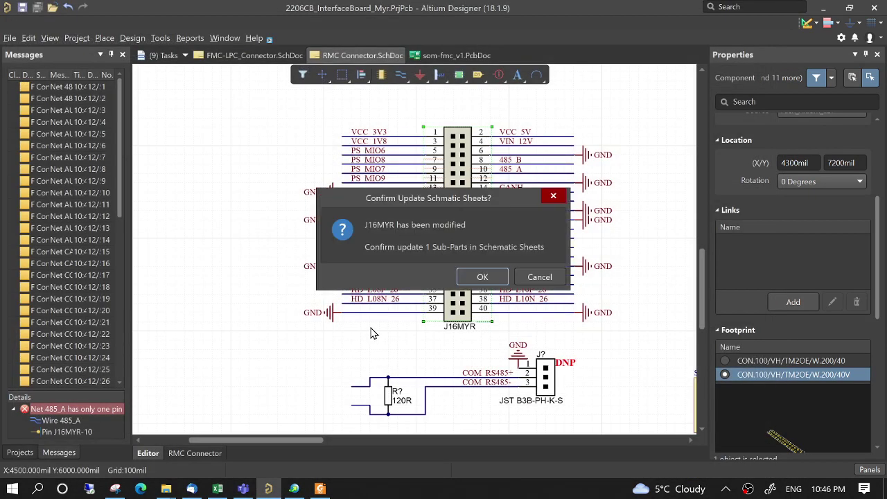
pyautogui.click(483, 277)
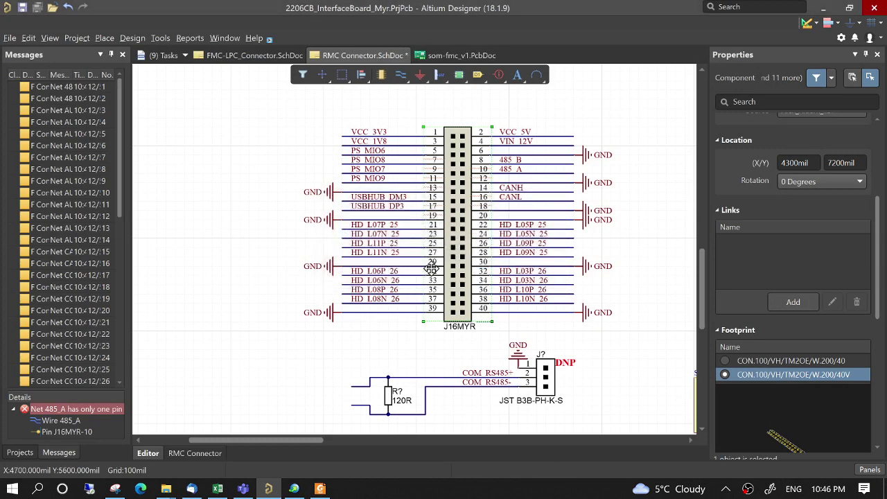
pyautogui.click(272, 228)
pyautogui.click(22, 7)
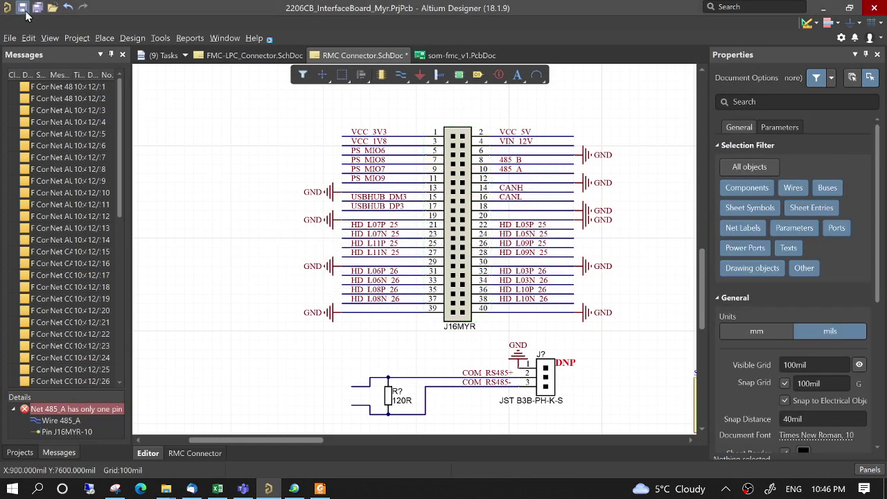
# Step: Compile the PCB project 2206CB_InterfaceBoard_Myr.PrjPcb and update the PCB document som-fmc_v1.PcbDoc from the schematic
pyautogui.click(76, 39)
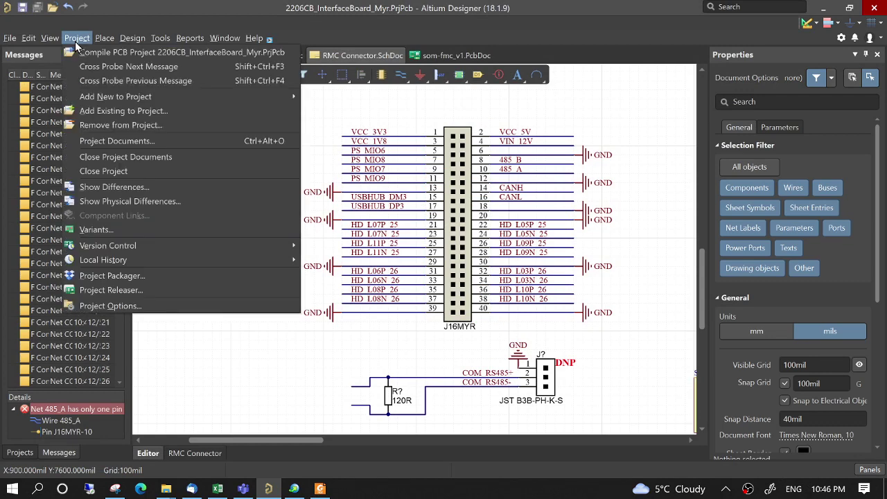
pyautogui.click(122, 53)
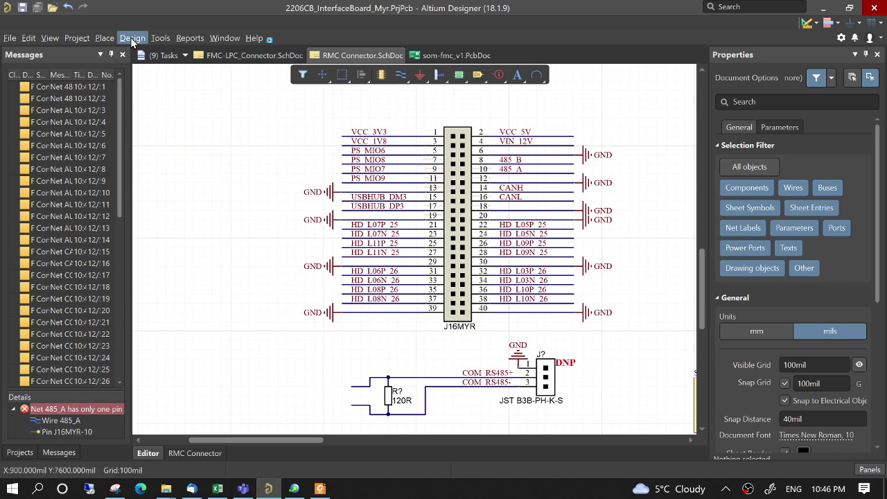
pyautogui.click(131, 38)
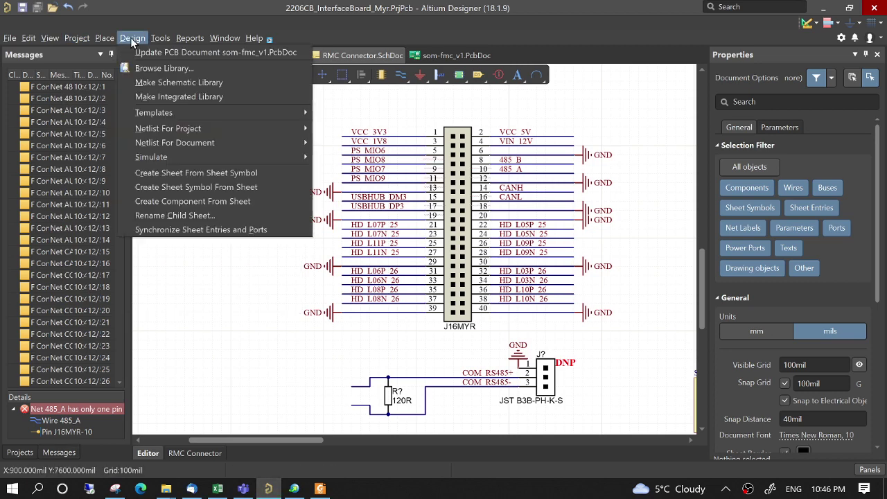
pyautogui.click(165, 54)
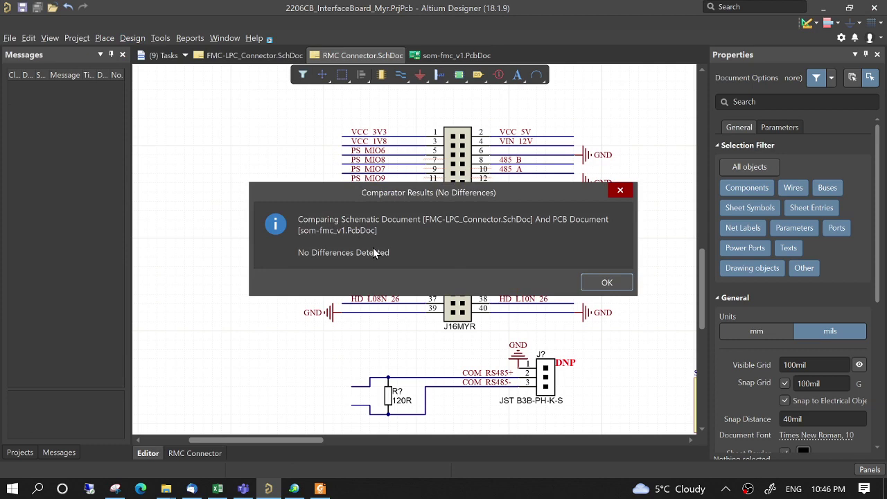
pyautogui.click(609, 283)
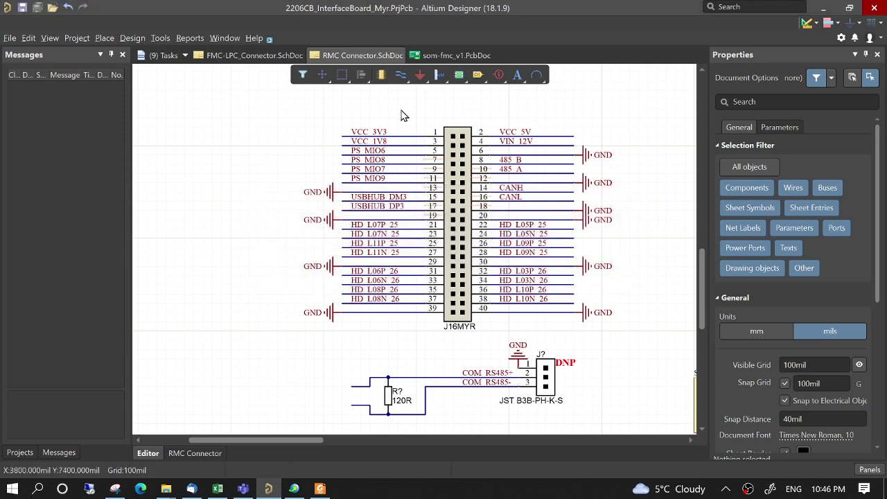
# Step: Enable pin swapping for the J16MYR connector component in the PCB document som-fmc_v1.PcbDoc
pyautogui.click(443, 55)
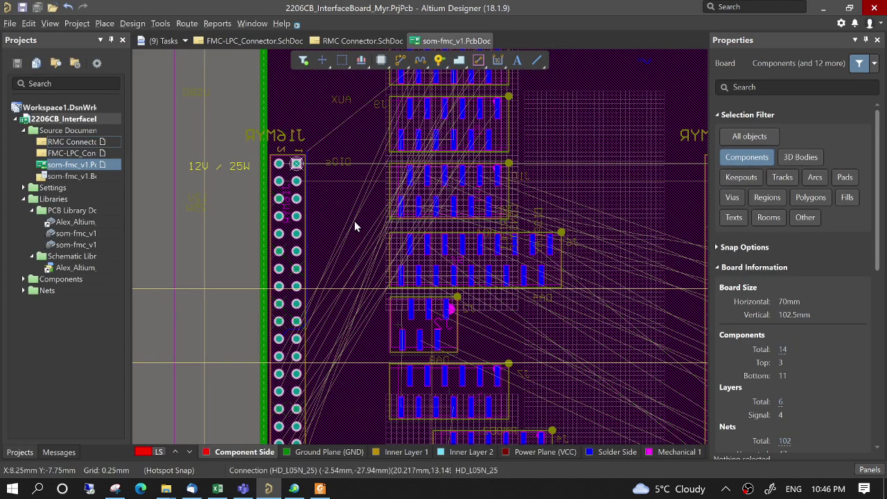
pyautogui.scroll(-2, 360, 284)
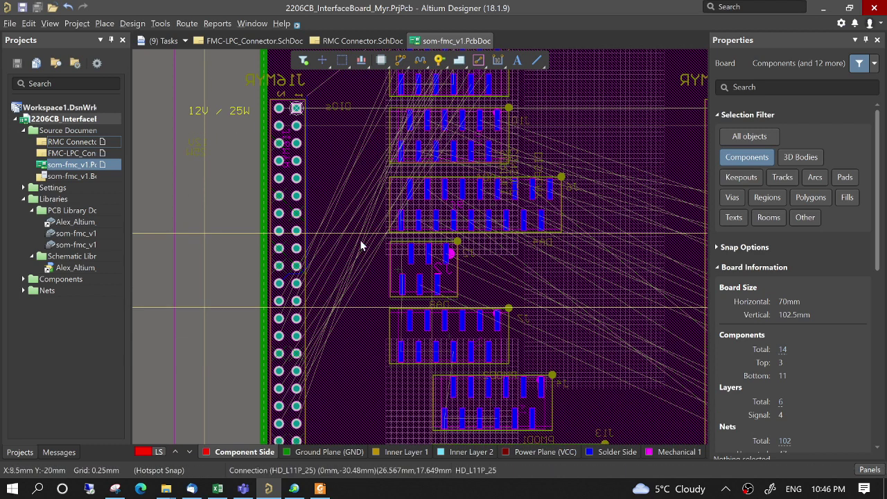
pyautogui.click(286, 230)
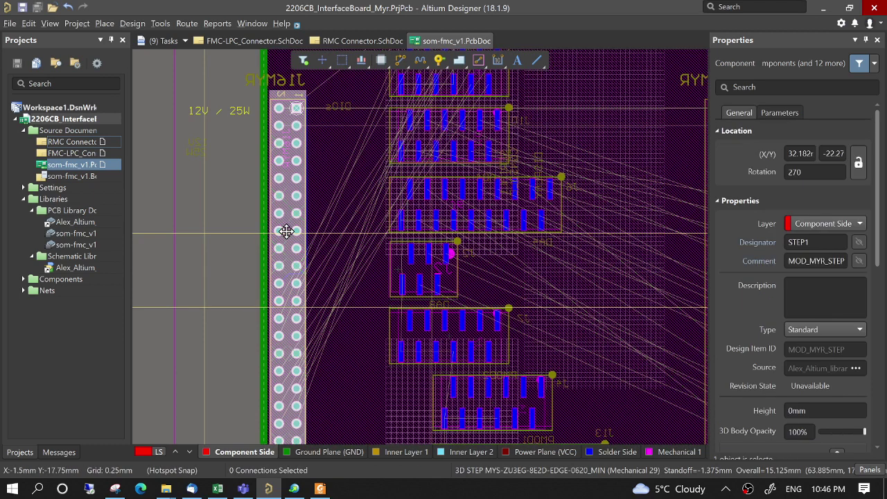
pyautogui.click(286, 231)
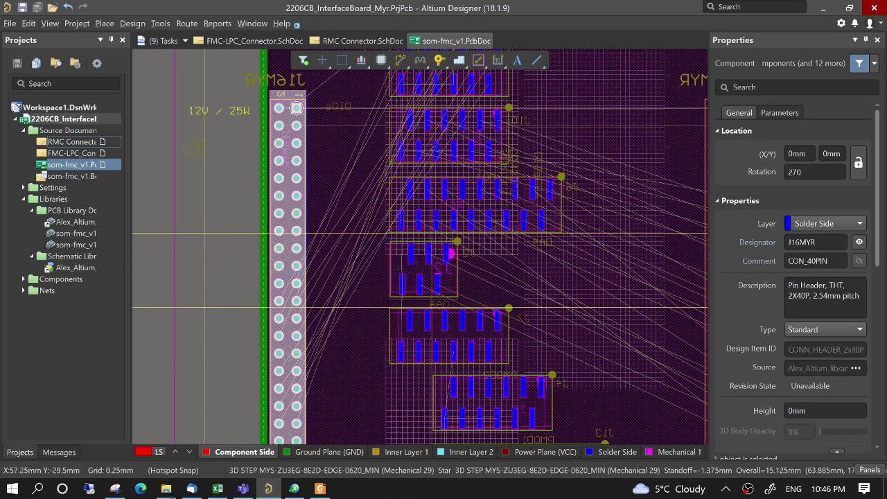
pyautogui.scroll(-5, 797, 278)
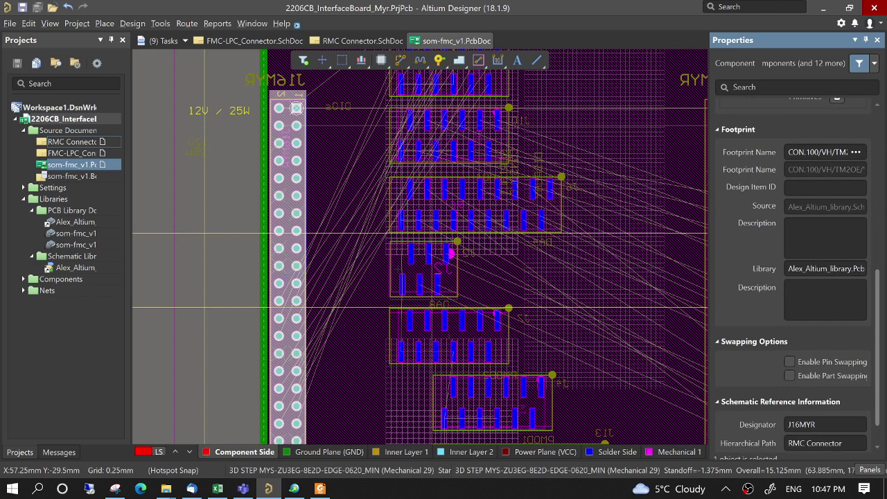
pyautogui.scroll(-1, 799, 343)
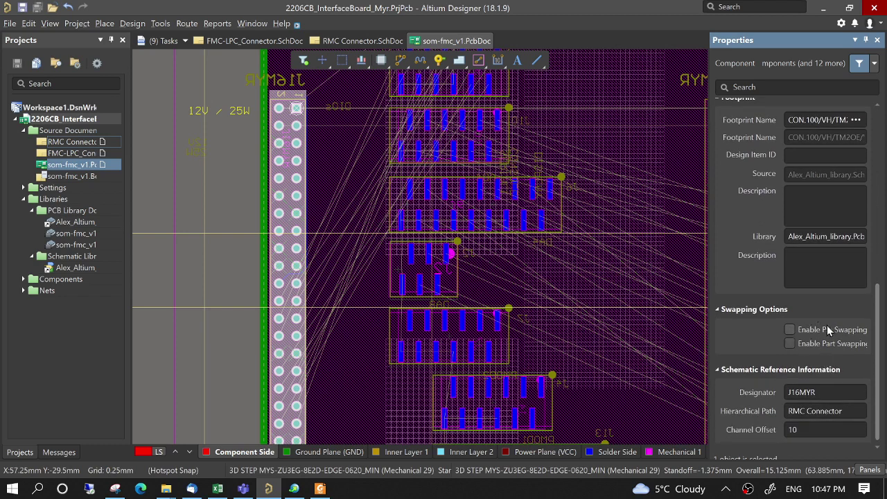
pyautogui.click(790, 330)
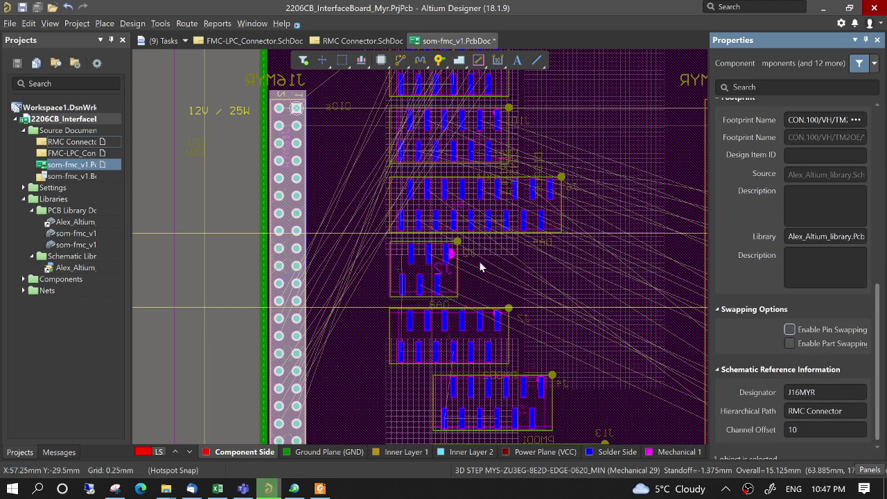
pyautogui.click(219, 184)
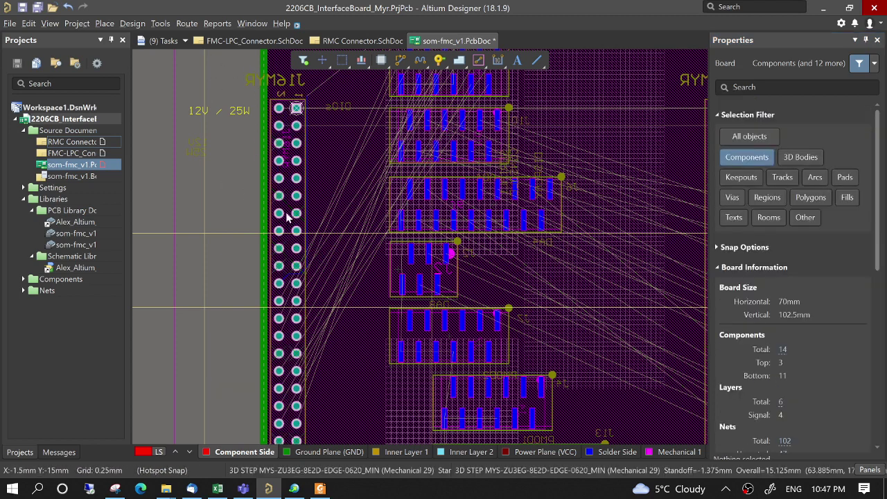
# Step: Run the automatic net/pin optimizer on the board, continuing with the iterative optimizer, and dismiss its results
pyautogui.scroll(2, 262, 195)
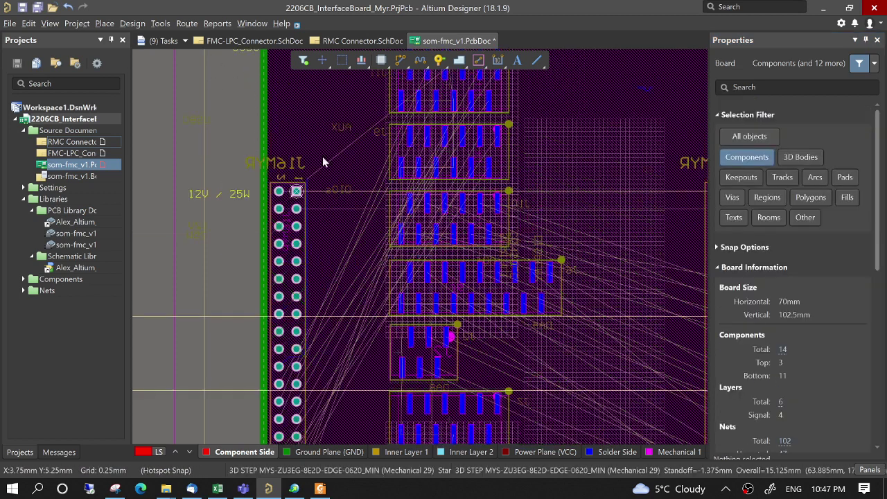
pyautogui.click(161, 25)
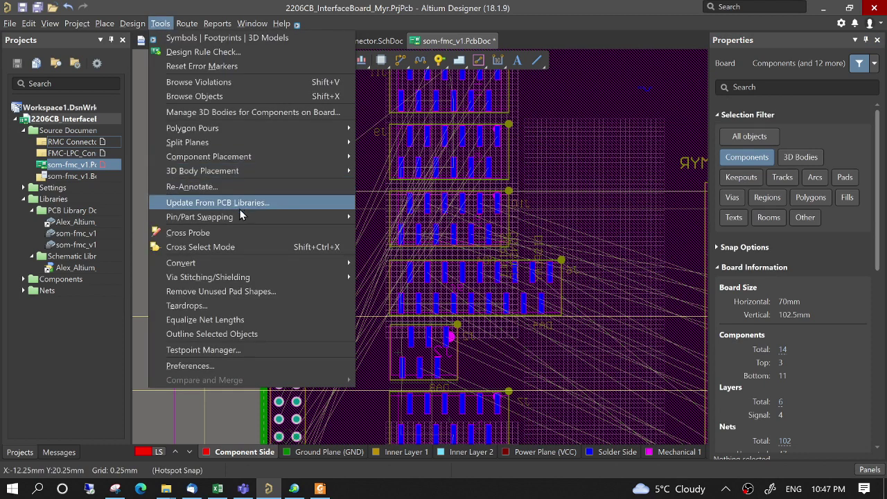
pyautogui.moveTo(241, 219)
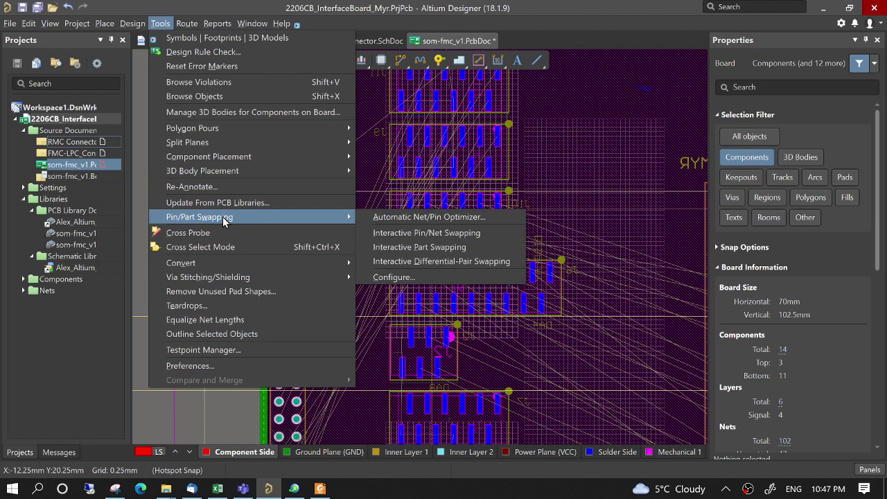
pyautogui.click(393, 217)
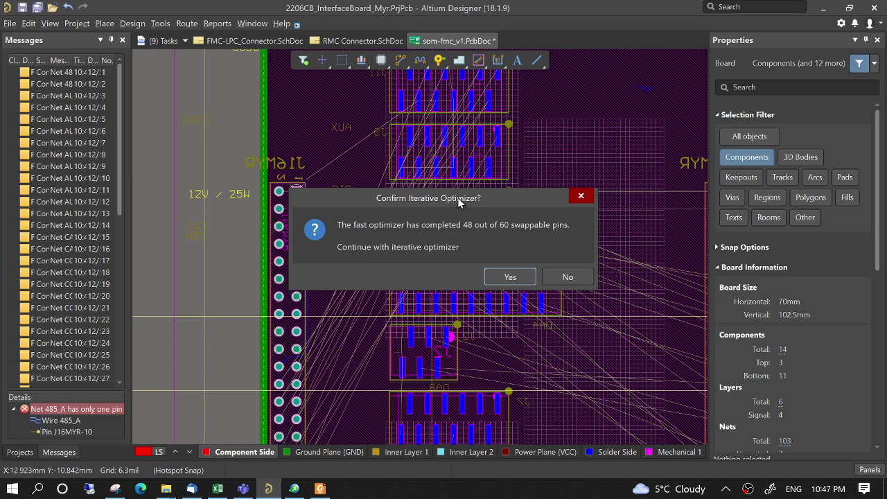
pyautogui.moveTo(462, 199); pyautogui.dragTo(606, 176)
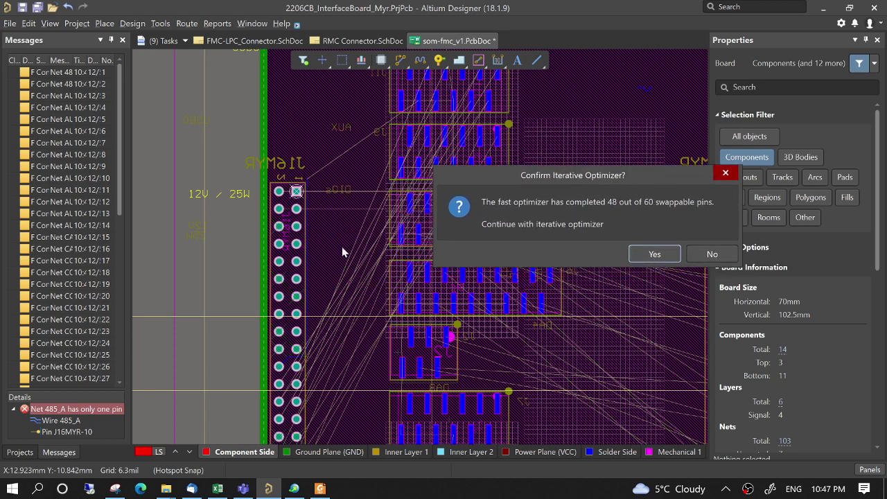
pyautogui.click(655, 254)
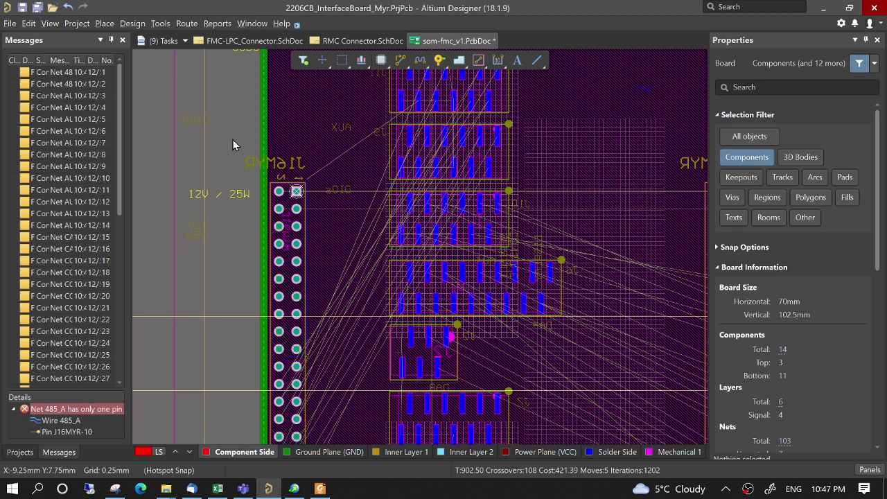
pyautogui.click(187, 25)
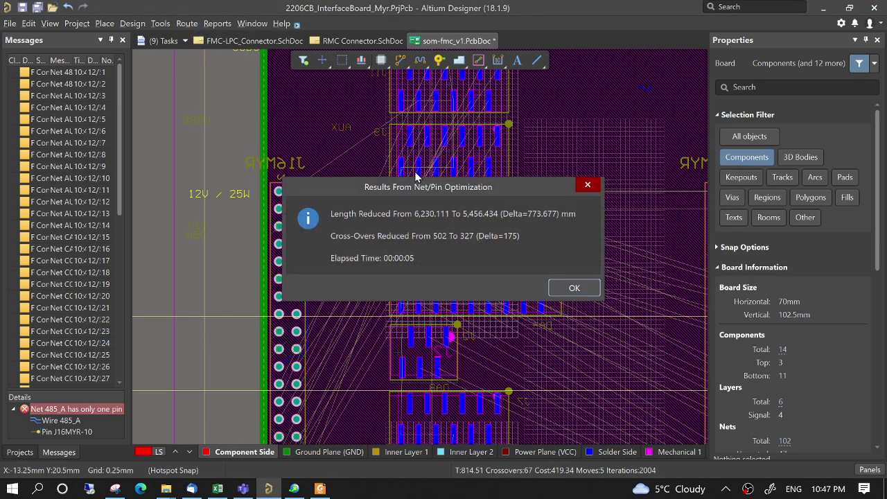
pyautogui.click(573, 287)
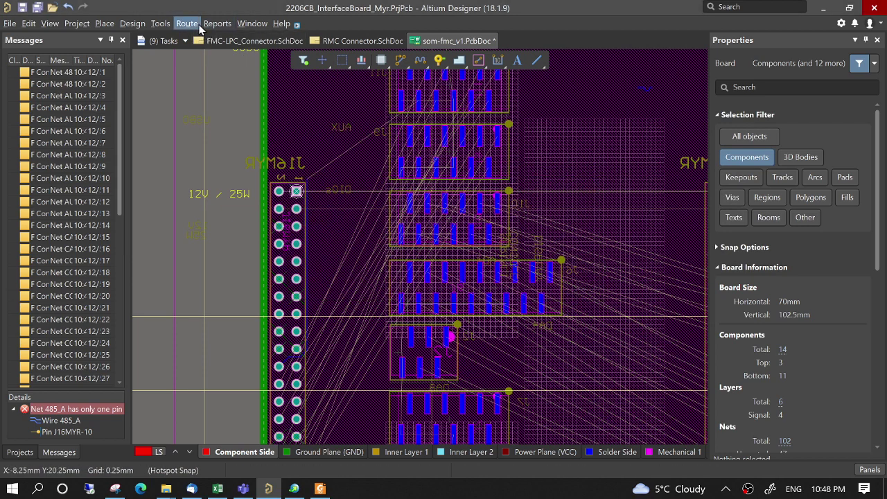
# Step: Autoroute the entire board using the Default Multi Layer Board routing strategy
pyautogui.click(199, 25)
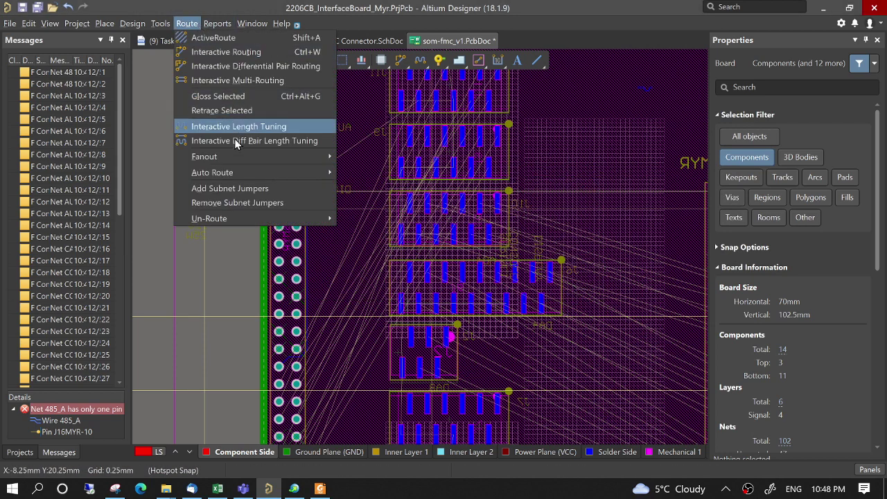
pyautogui.moveTo(256, 175)
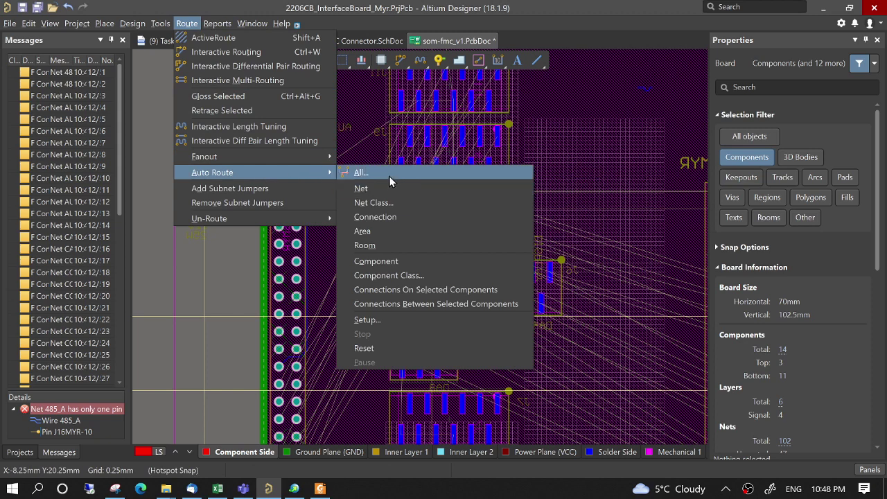
pyautogui.click(390, 176)
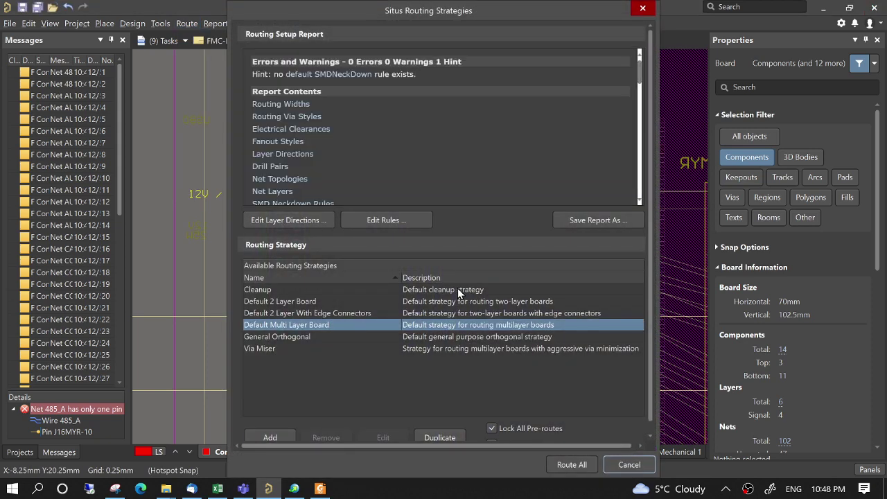
pyautogui.click(585, 466)
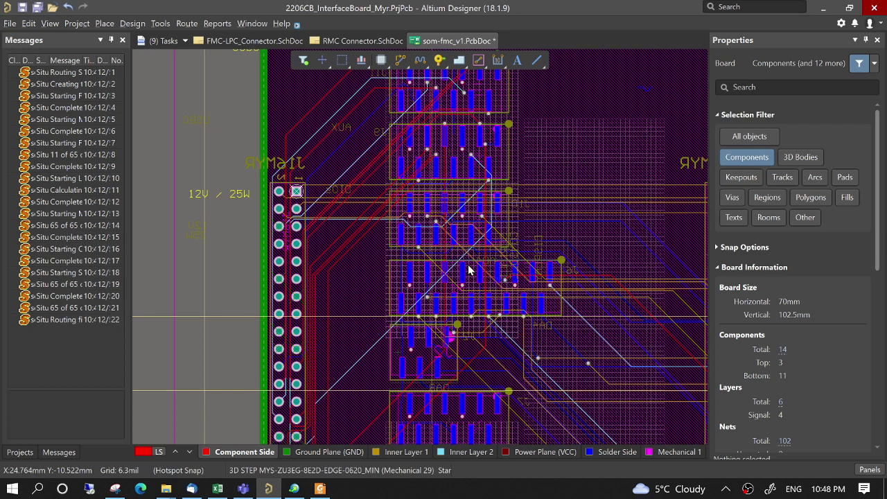
# Step: Update the project schematics from the PCB, declining manual net matching, and execute the resulting engineering change order
pyautogui.click(133, 25)
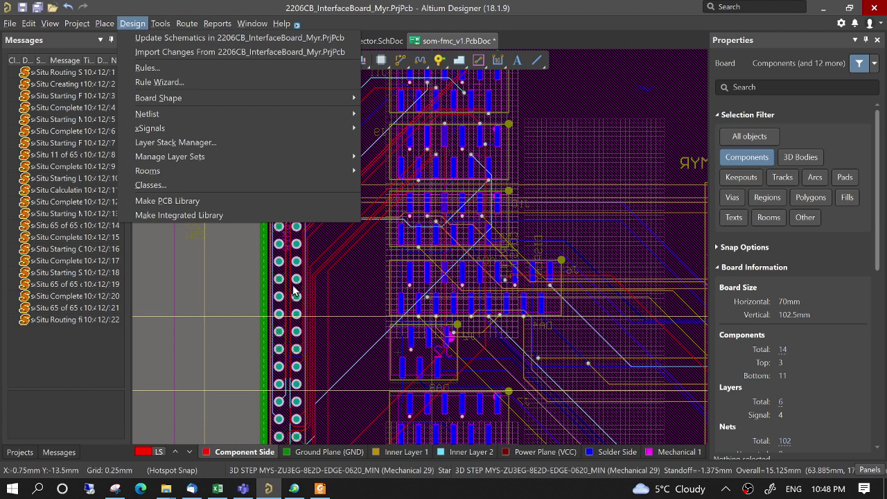
pyautogui.click(194, 39)
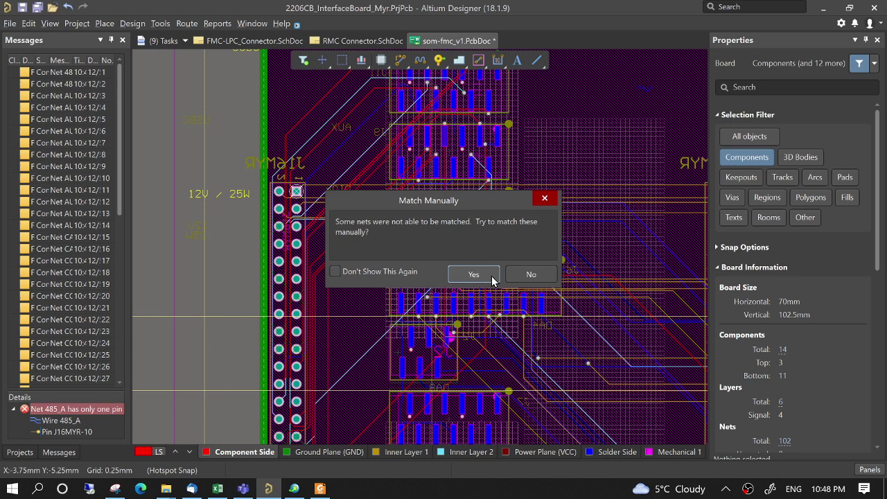
pyautogui.click(531, 276)
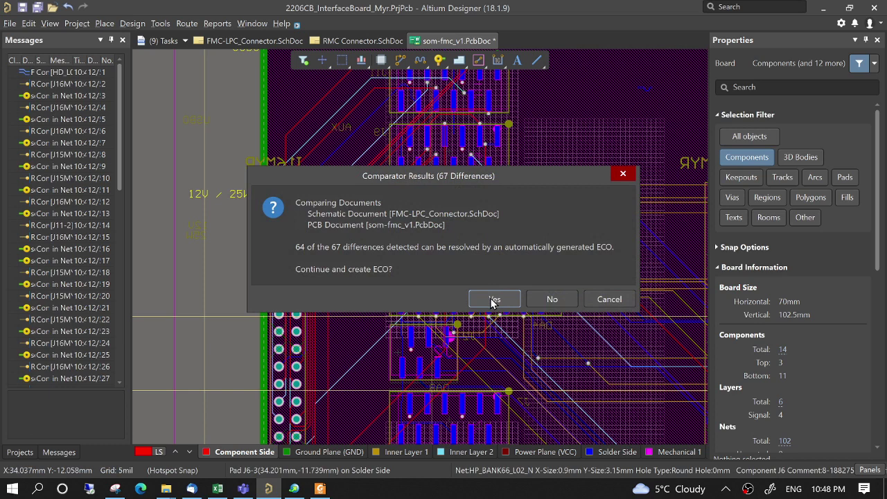
pyautogui.click(493, 300)
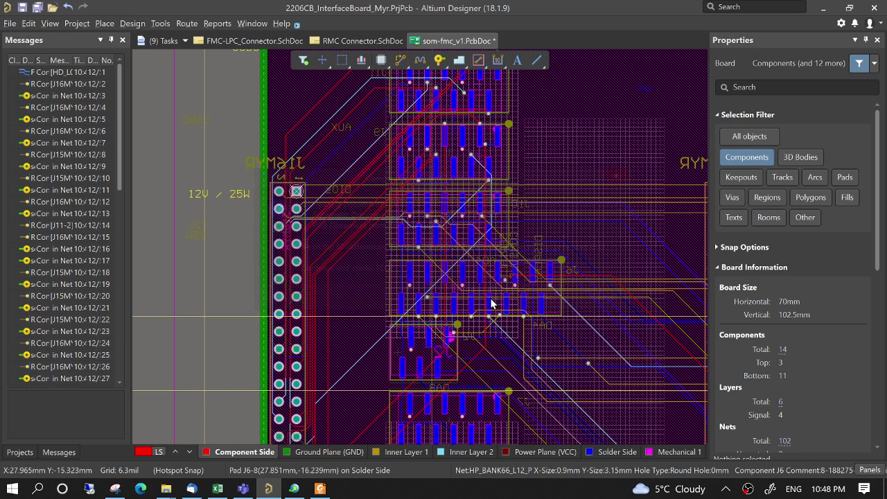
pyautogui.click(180, 414)
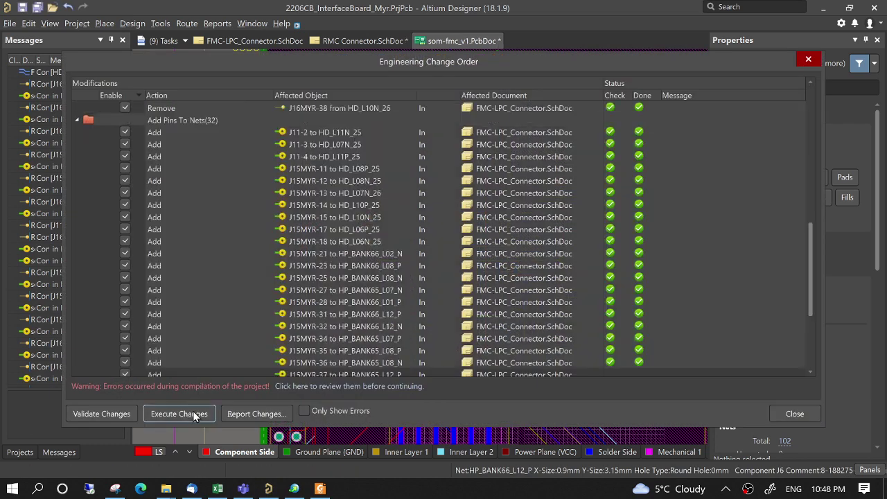
pyautogui.click(795, 413)
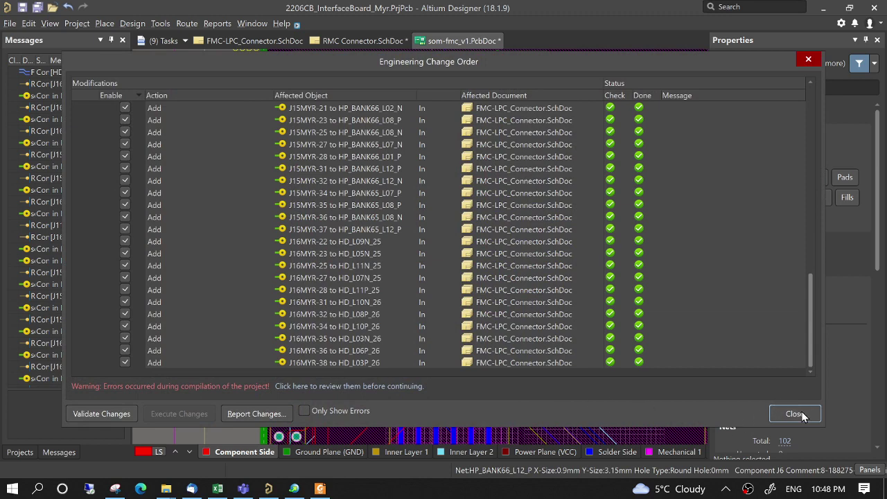
# Step: Compare the J16MYR net labels before and after the swap in RMC Connector.SchDoc by undoing and redoing the update
pyautogui.click(351, 39)
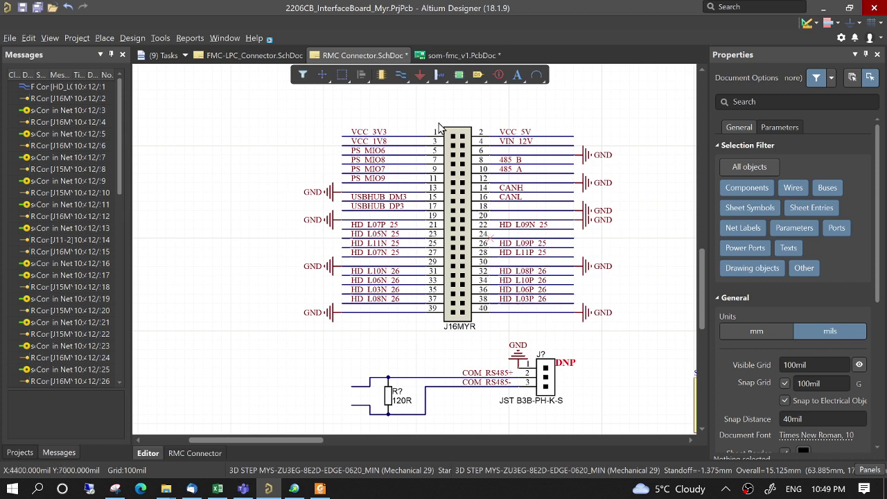
pyautogui.click(69, 8)
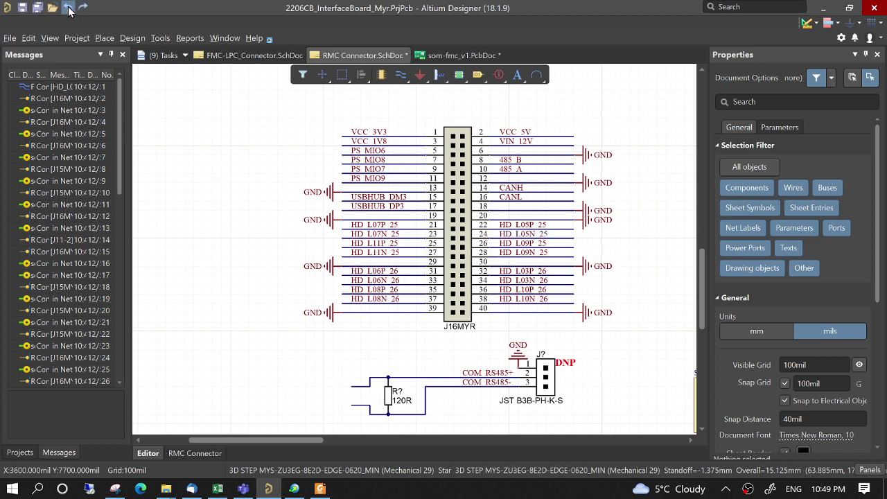
pyautogui.click(83, 8)
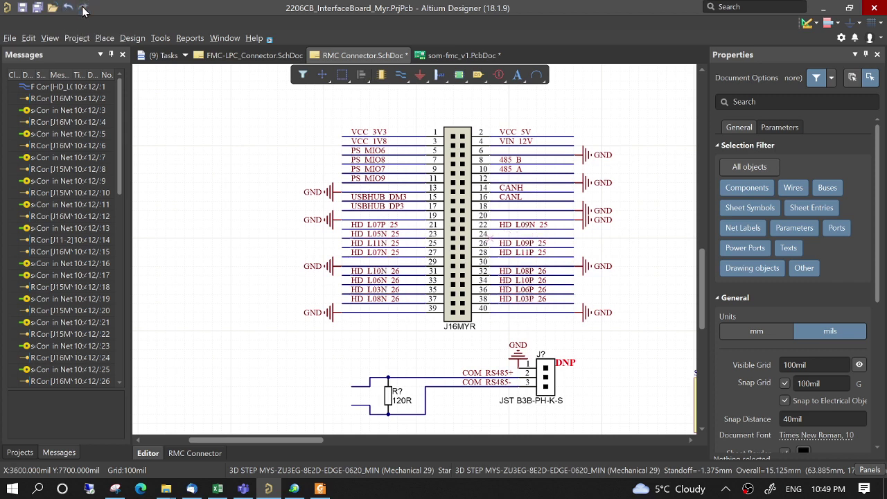